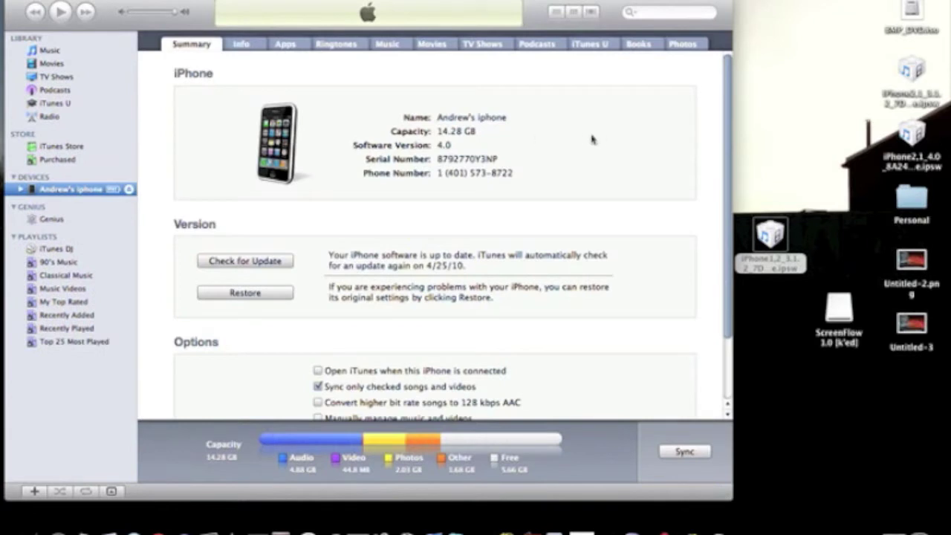
Select the connected iPhone in the sidebar and show its IMEI on the Summary page (version 3.1.3)
left_click(480, 173)
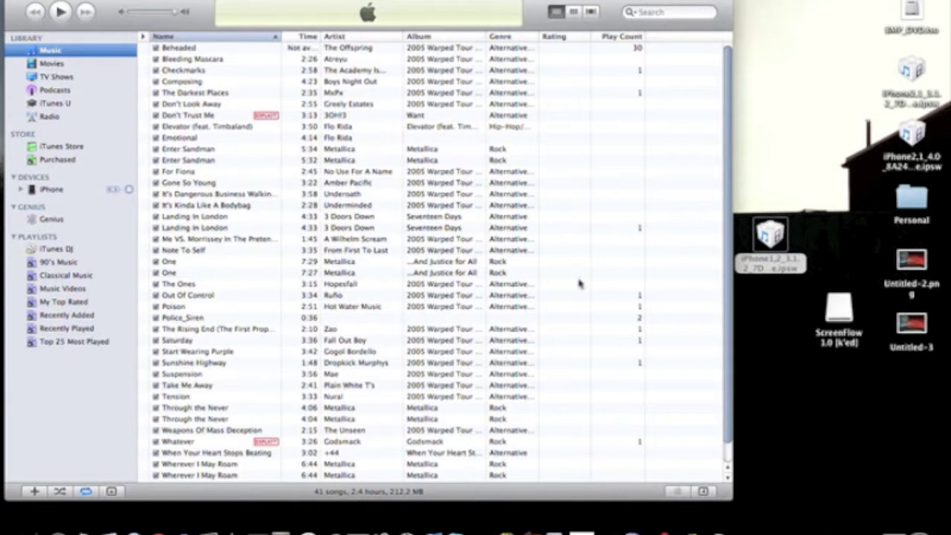
left_click(52, 190)
left_click(504, 174)
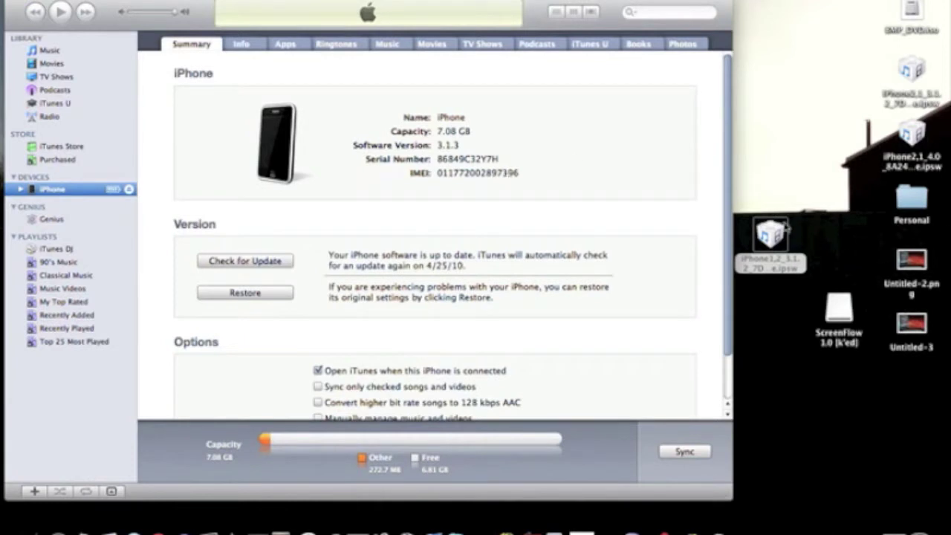
Browse Finder to Downloads > rslite102semi, then minimize the Finder window
left_click_drag(774, 234, 809, 133)
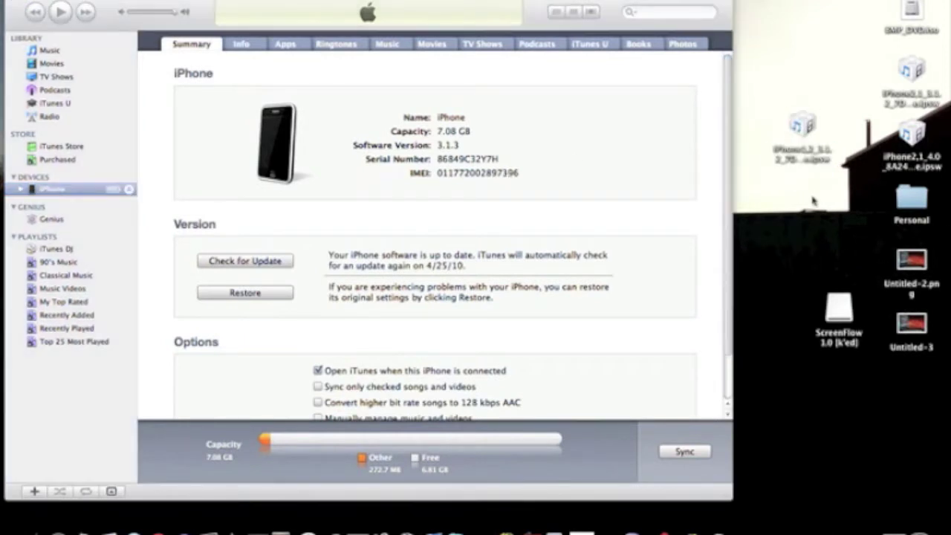
left_click(33, 529)
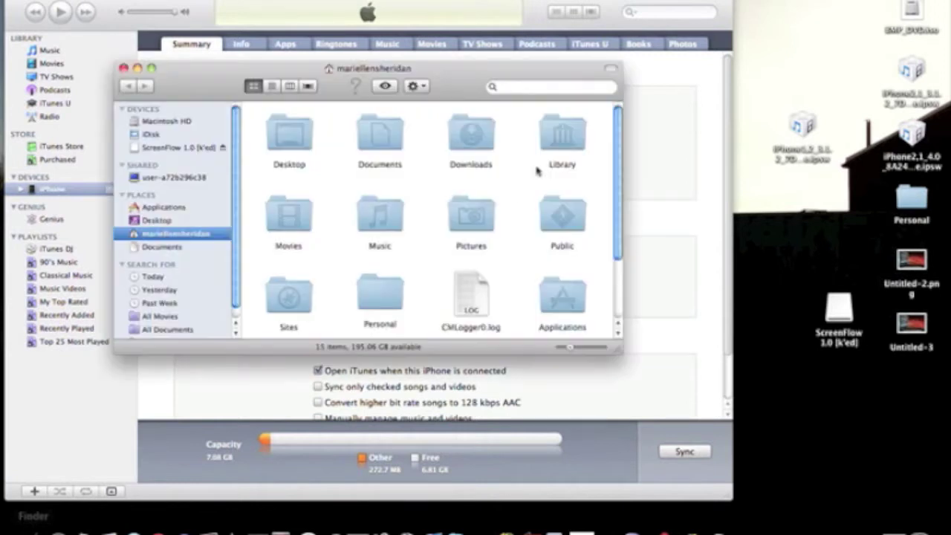
left_click(462, 151)
double_click(462, 151)
scroll(331, 227, "up", 5)
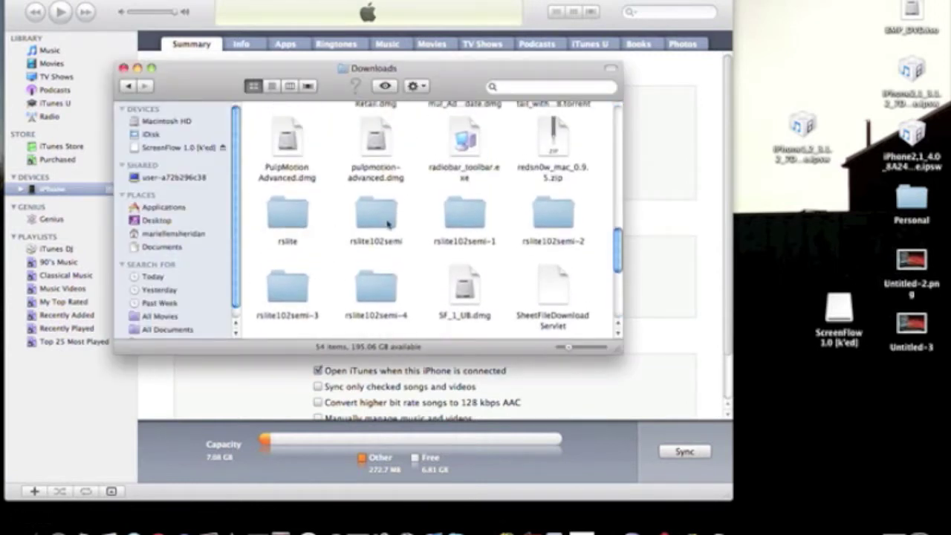
double_click(388, 223)
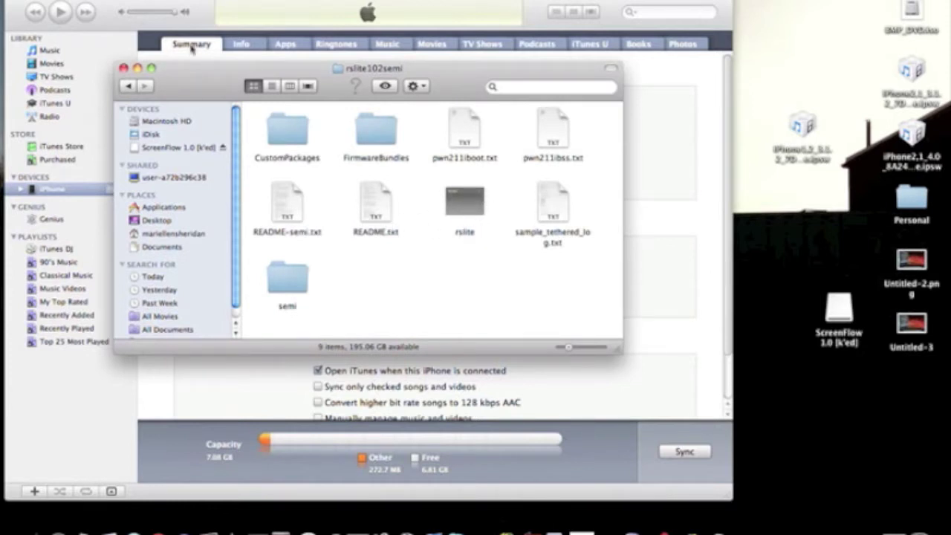
left_click(136, 68)
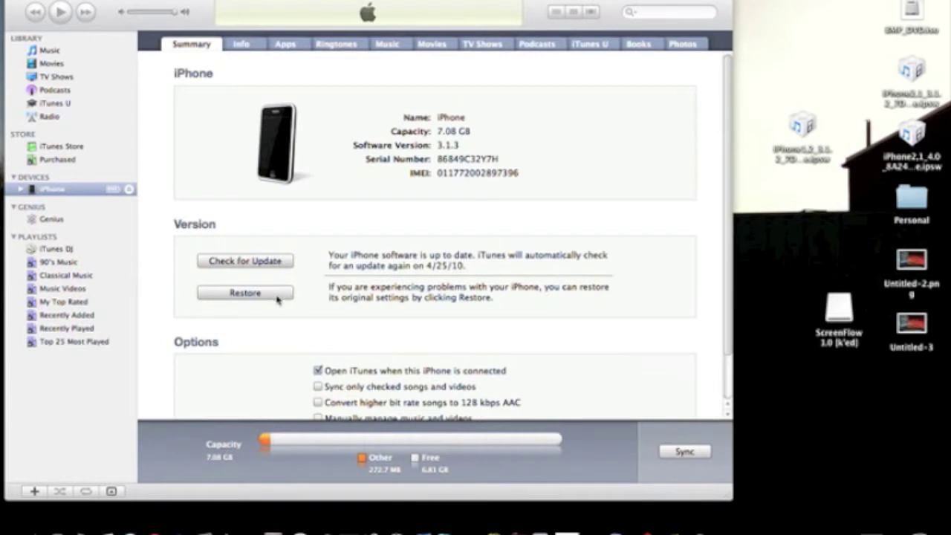
Option-click Restore and choose iPhone1,2_3.1.2_7D11_Restore.ipsw from the Desktop to begin restoring
left_click(246, 294)
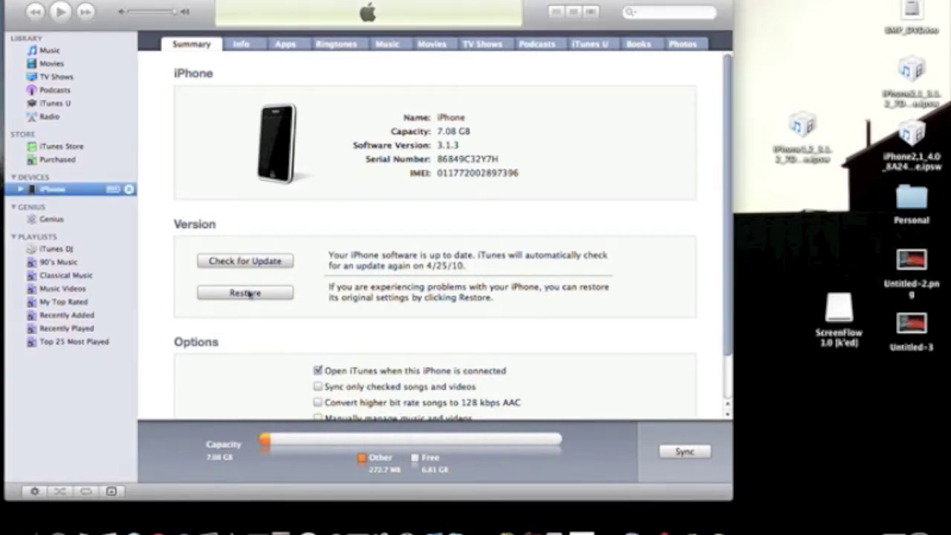
left_click(245, 294, "alt")
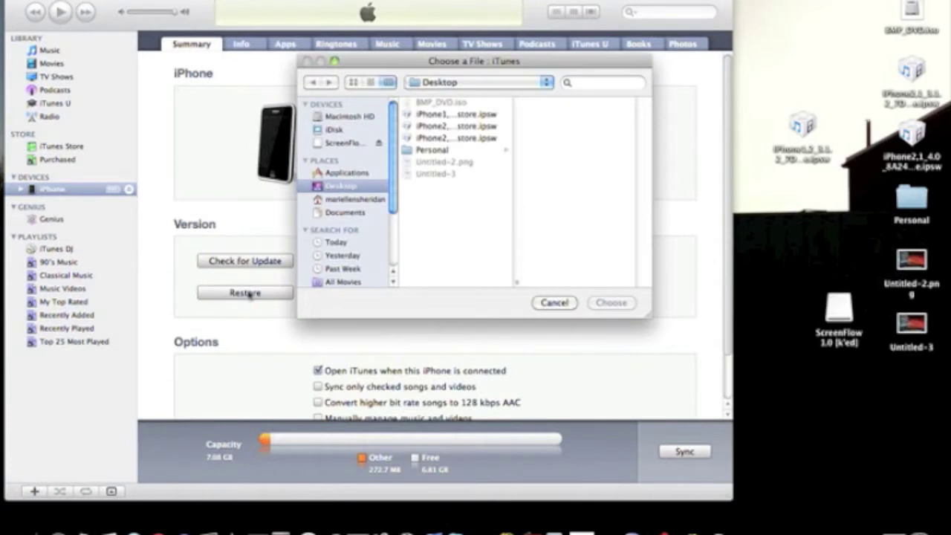
left_click(479, 139)
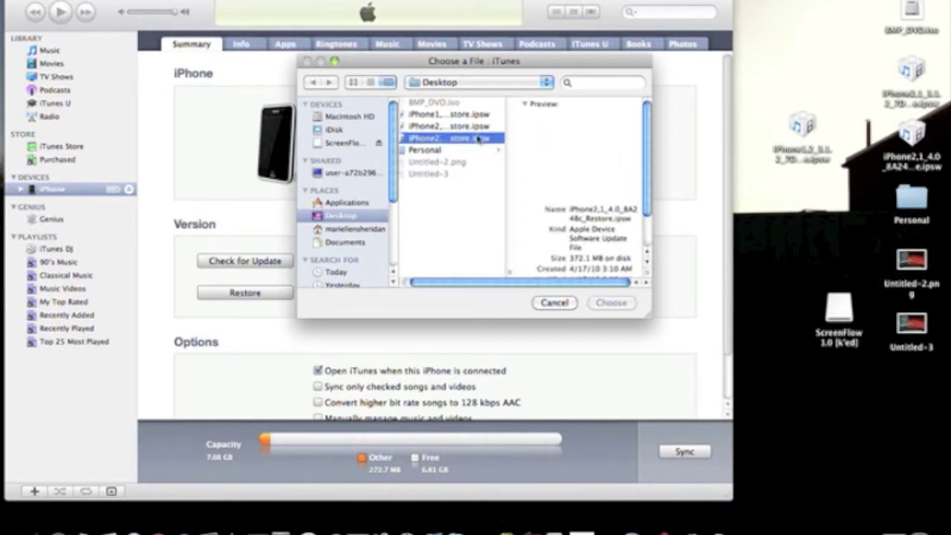
left_click(465, 117)
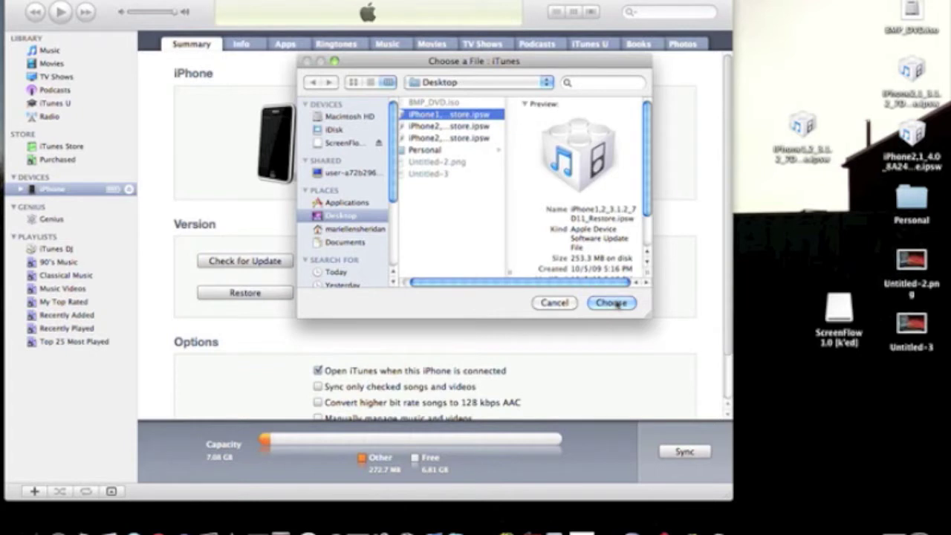
left_click(618, 305)
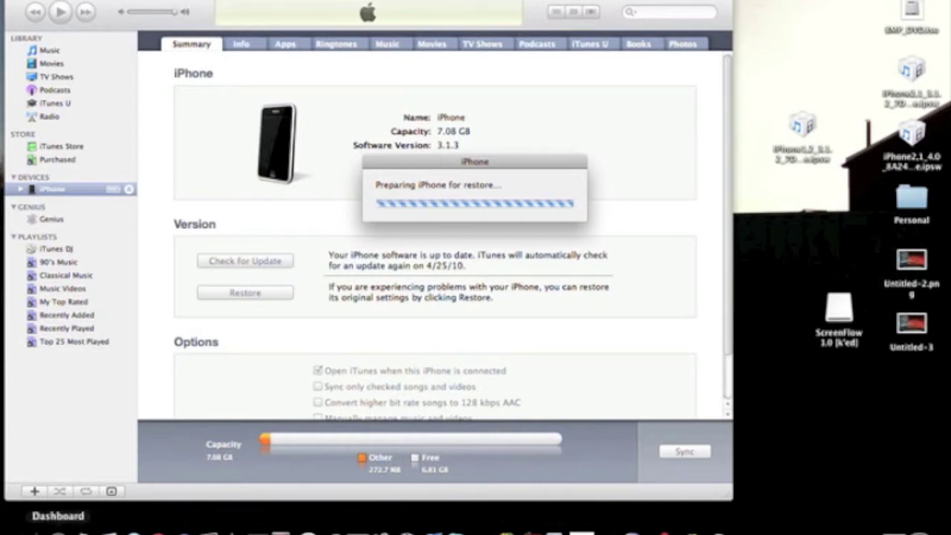
Launch Photo Booth from Macintosh HD > Applications, then minimize the Finder window
left_click(33, 529)
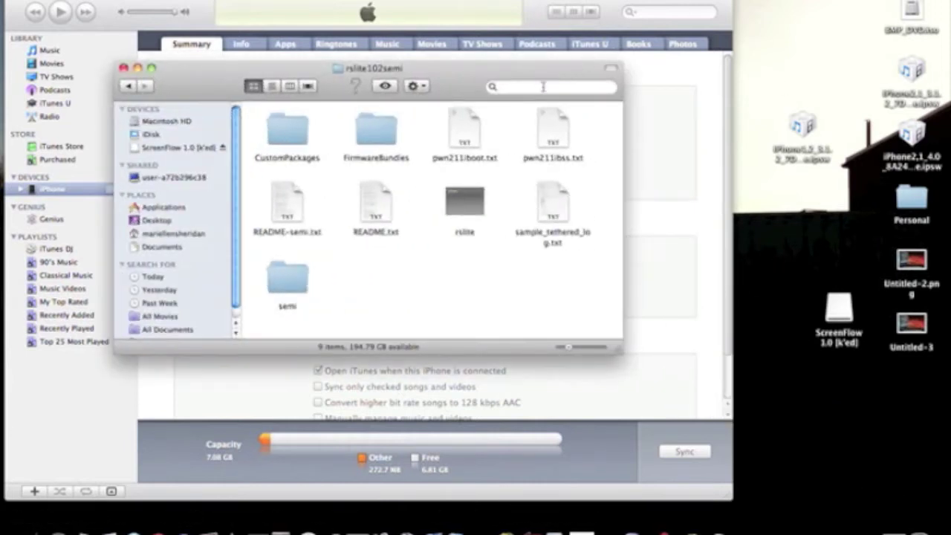
left_click(543, 86)
type("ipsw")
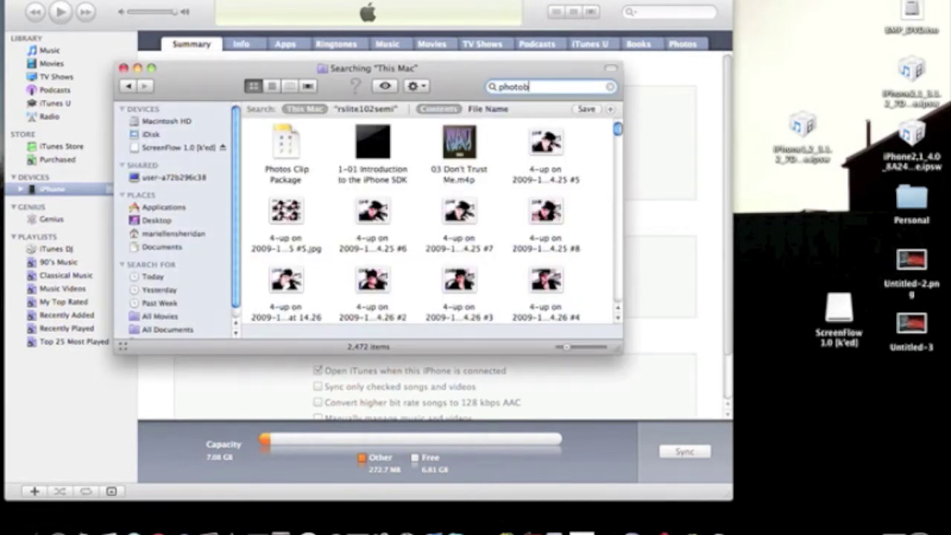
type("ooth")
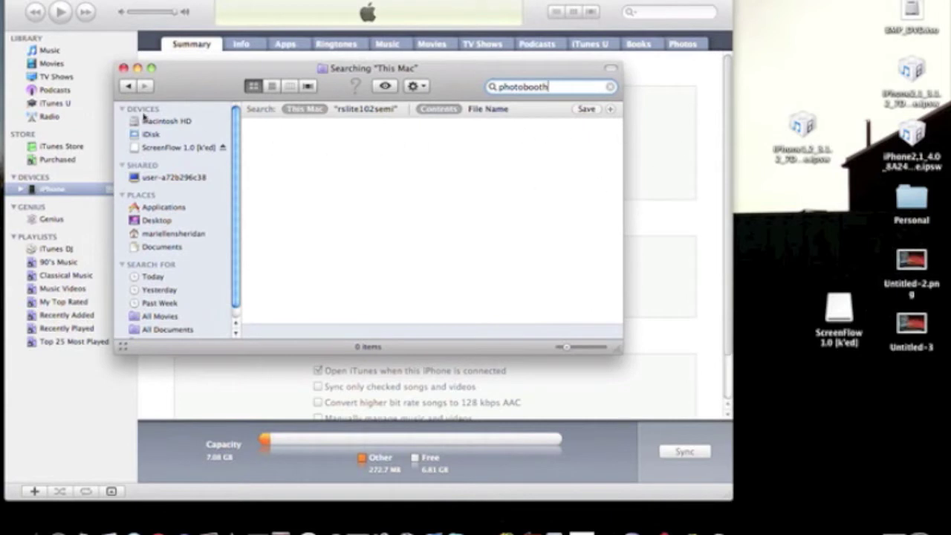
left_click(157, 123)
double_click(289, 145)
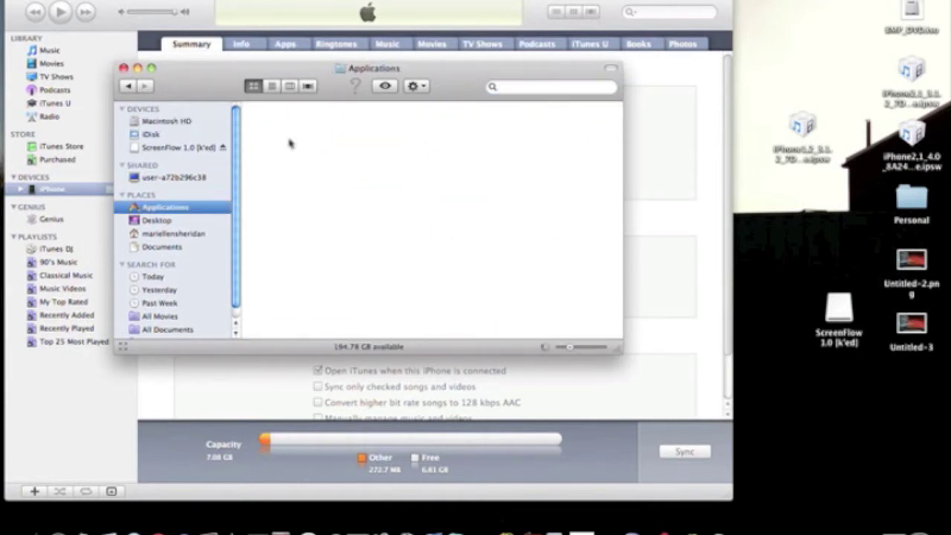
double_click(461, 157)
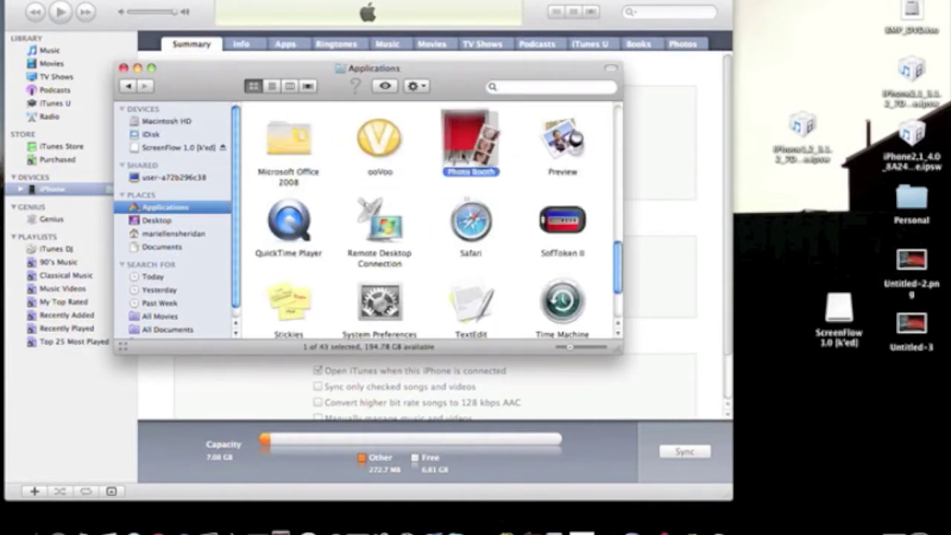
left_click(138, 68)
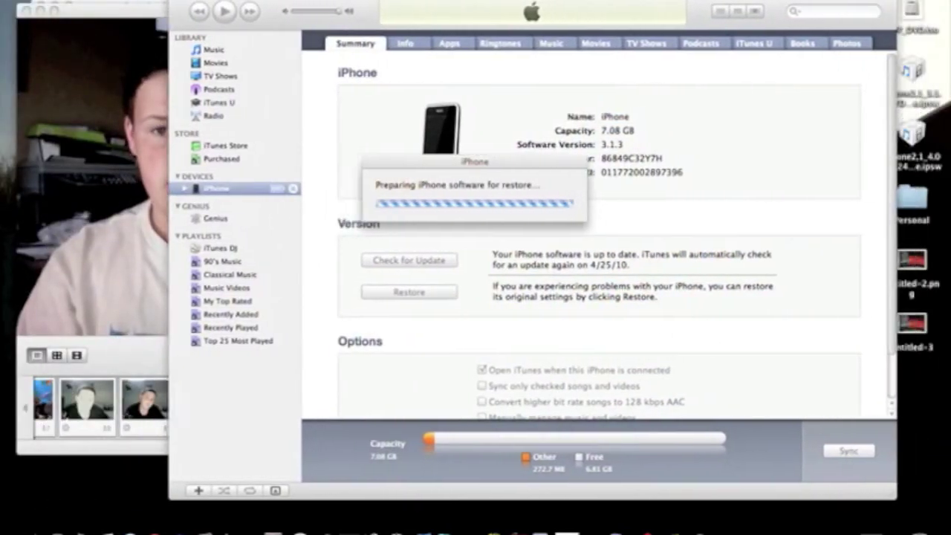
Place iTunes beside the Photo Booth webcam feed and watch the restore until error 1015
left_click_drag(584, 8, 574, 8)
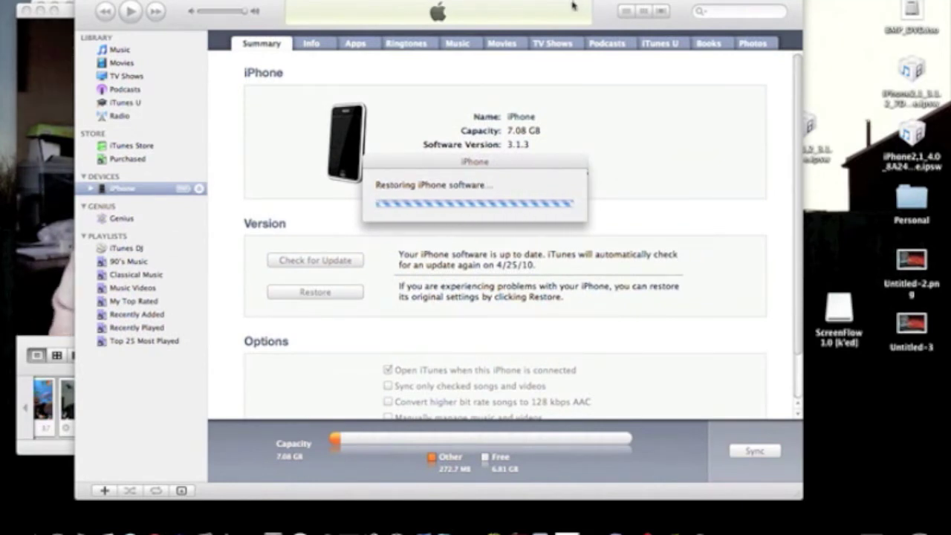
left_click(68, 14)
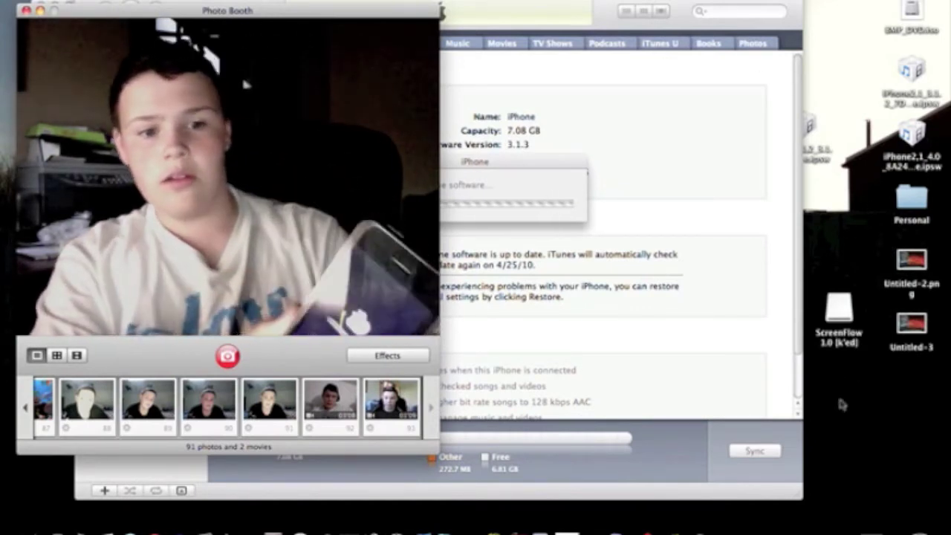
left_click(691, 445)
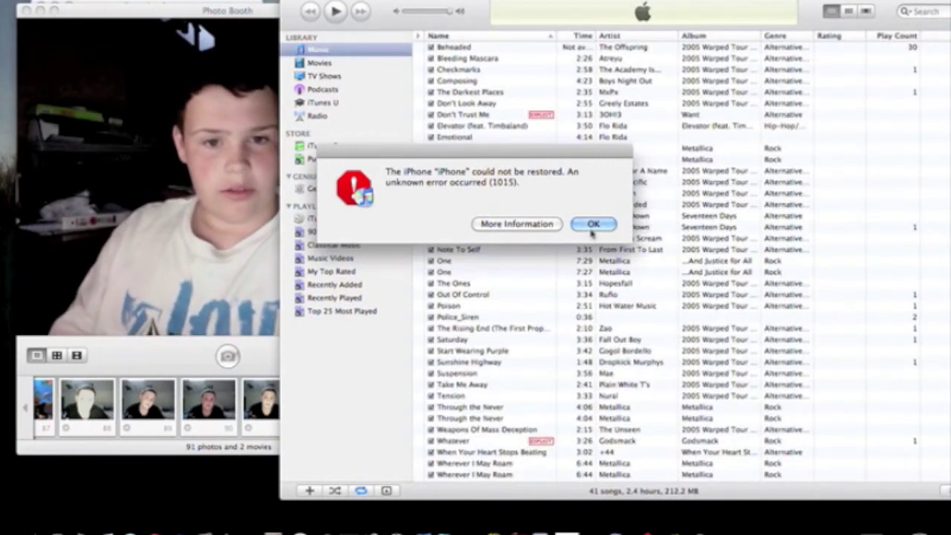
Acknowledge the 'could not be restored' unknown error 1015 alert with OK
left_click(592, 227)
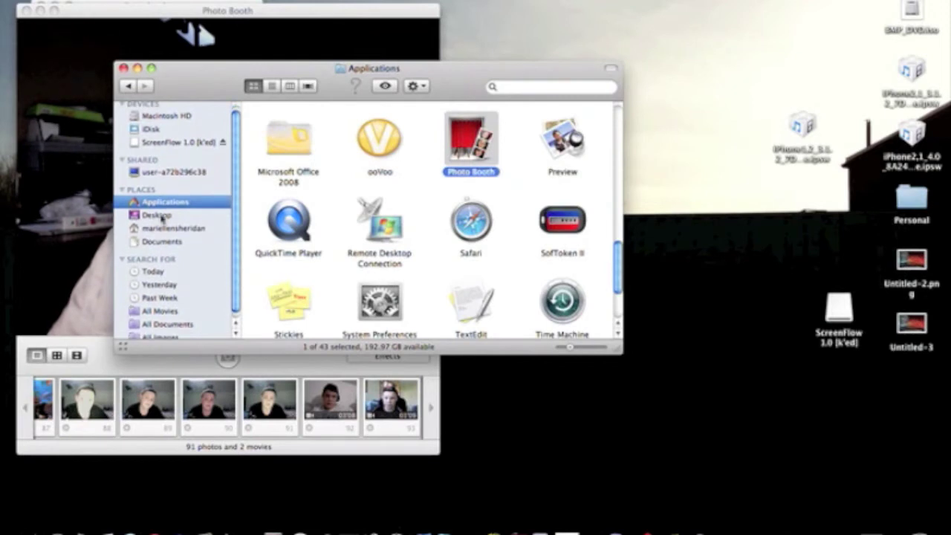
Go from the home folder to Downloads > rslite102semi and run the rslite tool
left_click(173, 229)
double_click(471, 141)
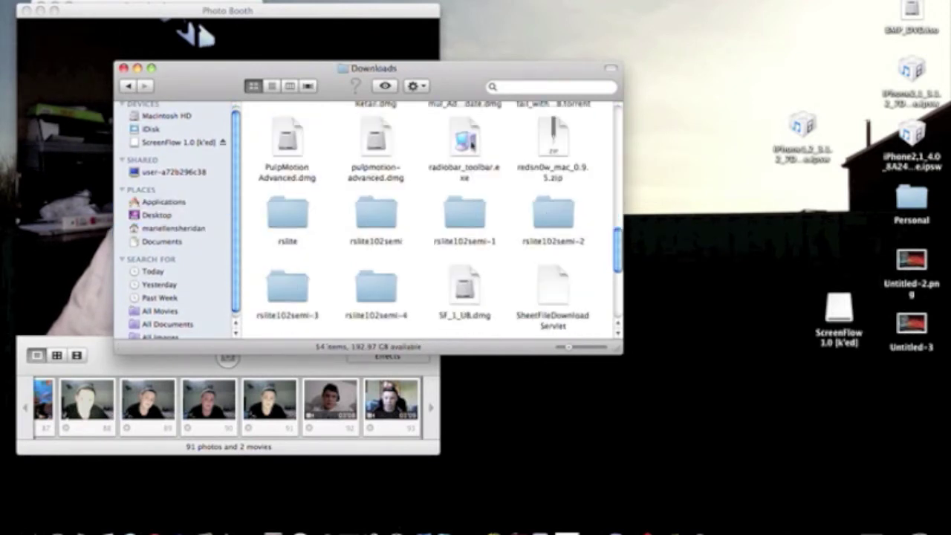
double_click(296, 213)
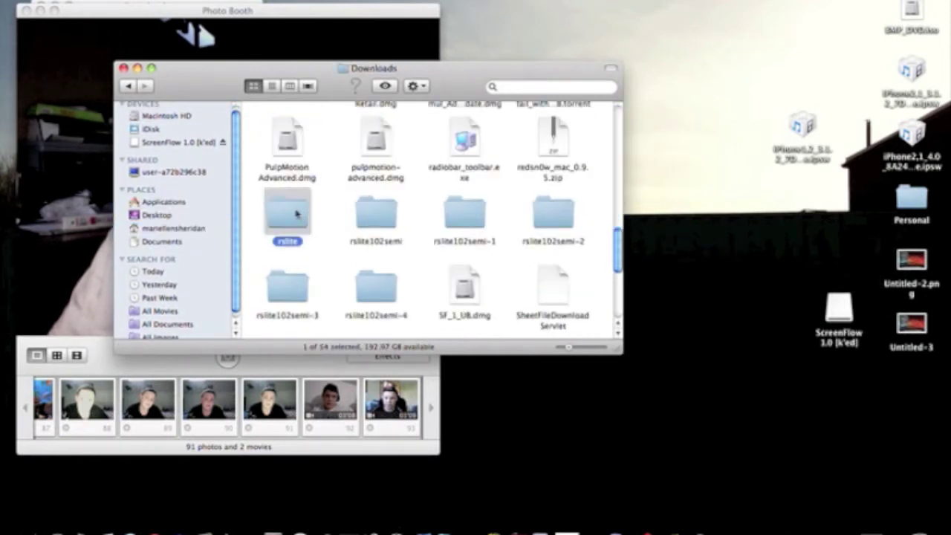
left_click(129, 88)
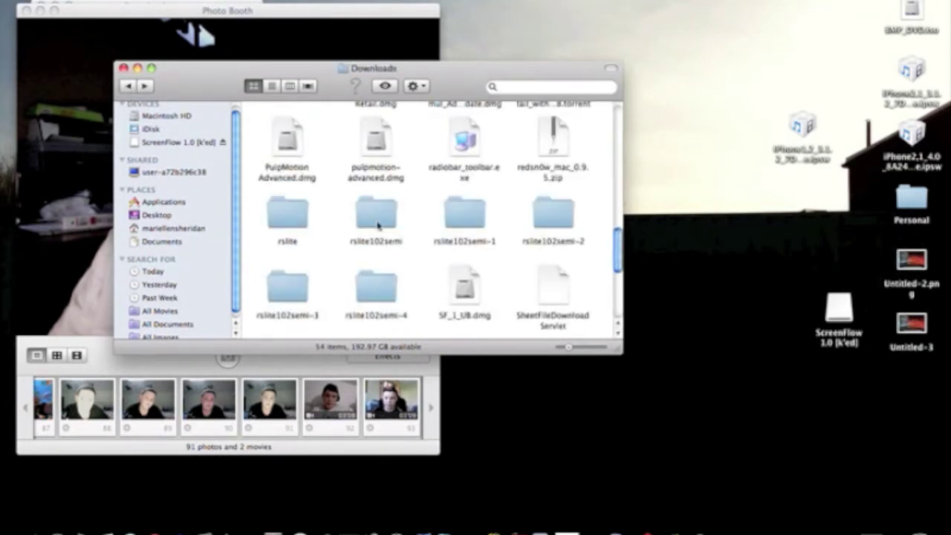
double_click(378, 226)
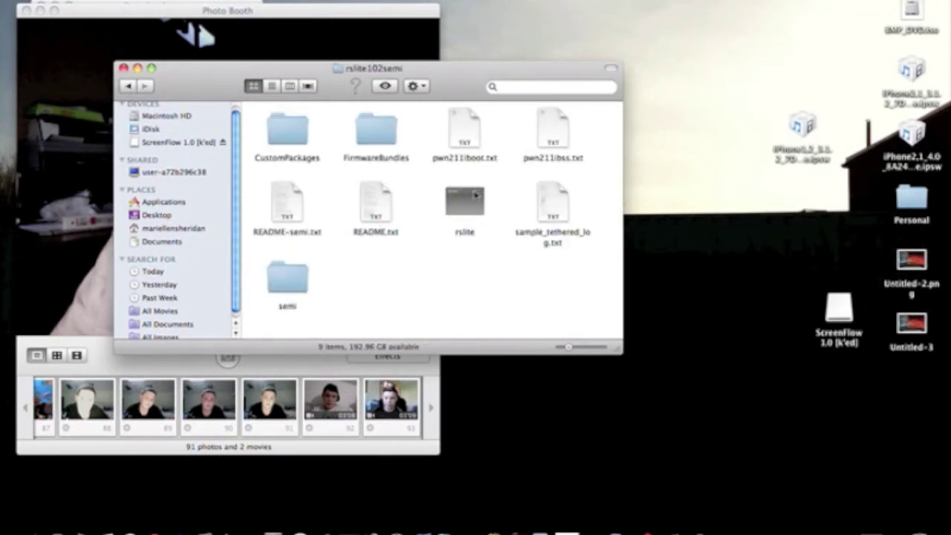
left_click(476, 195)
double_click(476, 195)
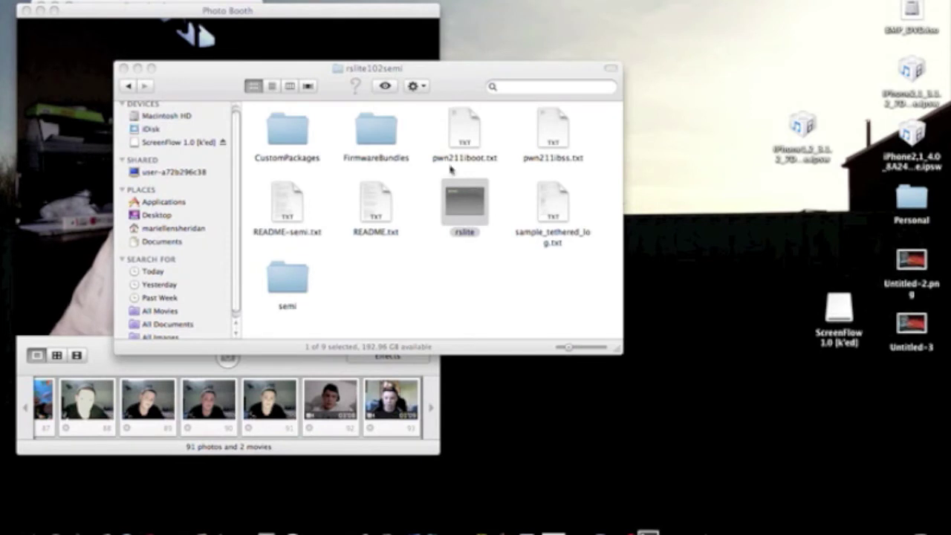
Move Finder and Terminal aside, close the first rslite window, and relaunch rslite
mouse_move(450, 74)
left_mouse_down()
mouse_move(483, 77)
mouse_move(751, 18)
left_mouse_up()
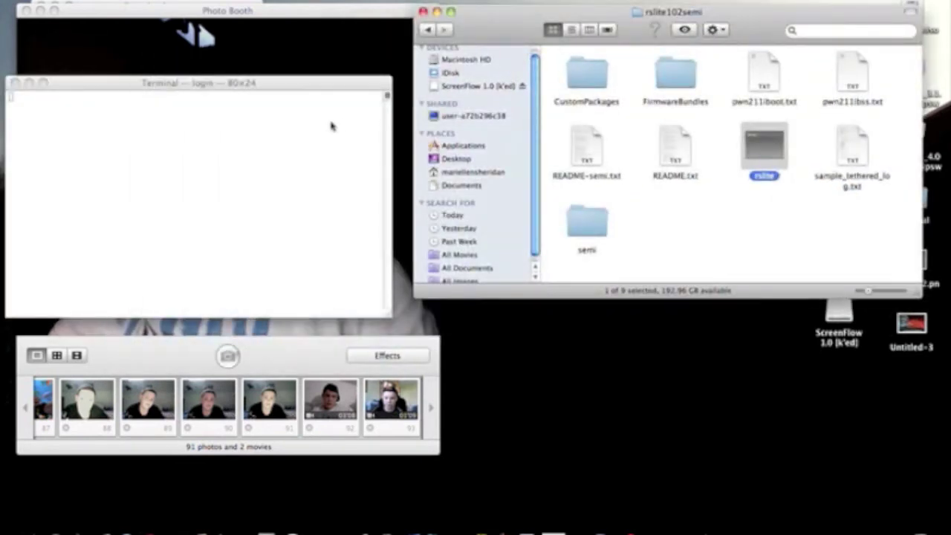
mouse_move(307, 83)
left_mouse_down()
mouse_move(507, 54)
mouse_move(649, 71)
left_mouse_up()
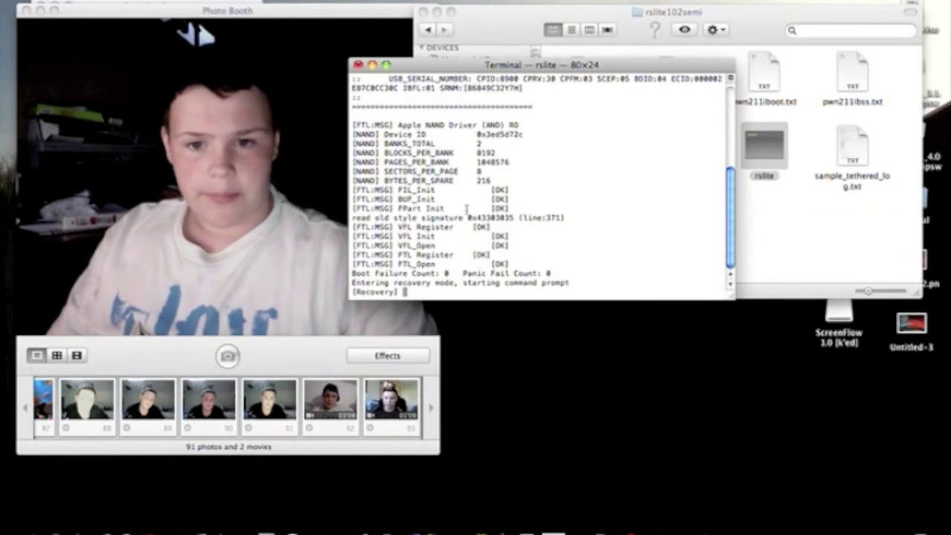
left_click(357, 64)
left_click(643, 140)
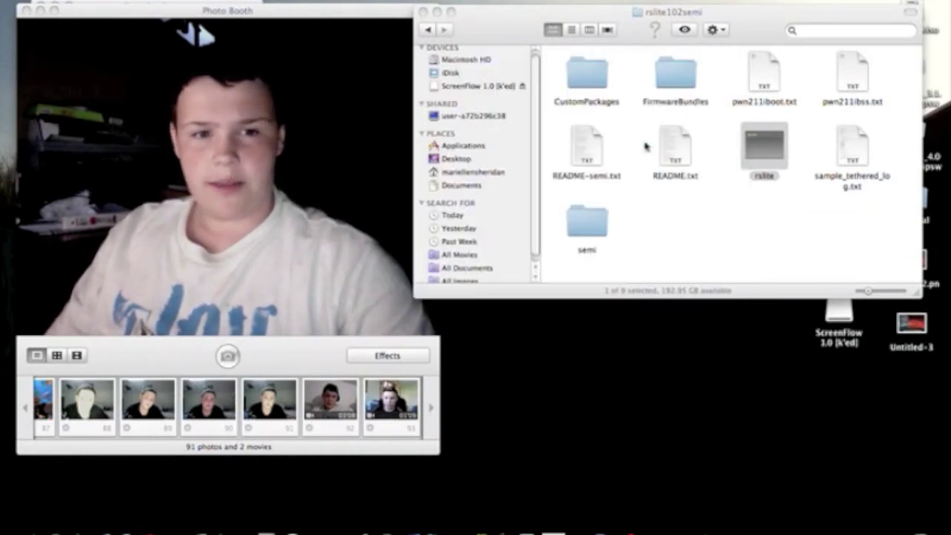
double_click(768, 156)
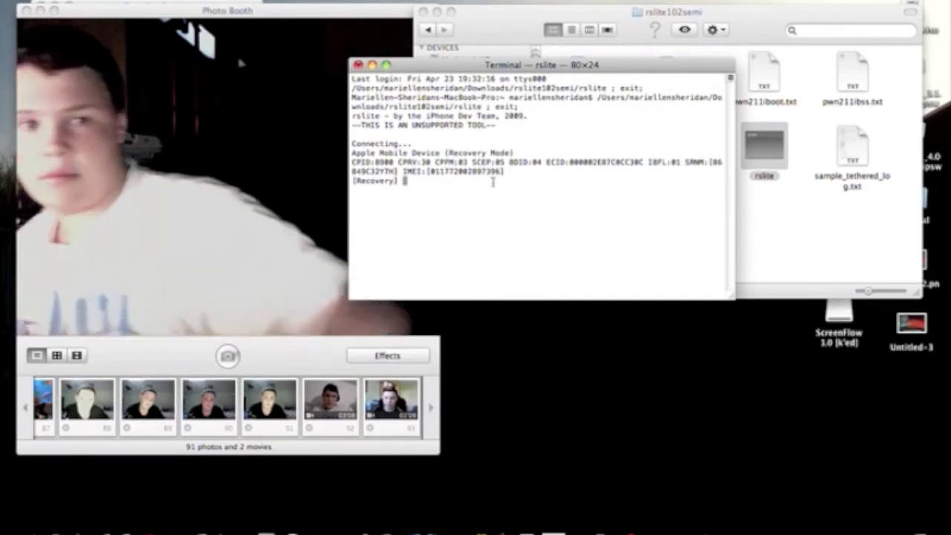
Run 'setenv auto-boot' at rslite's Recovery prompt, correcting a typo before executing
left_click(673, 0)
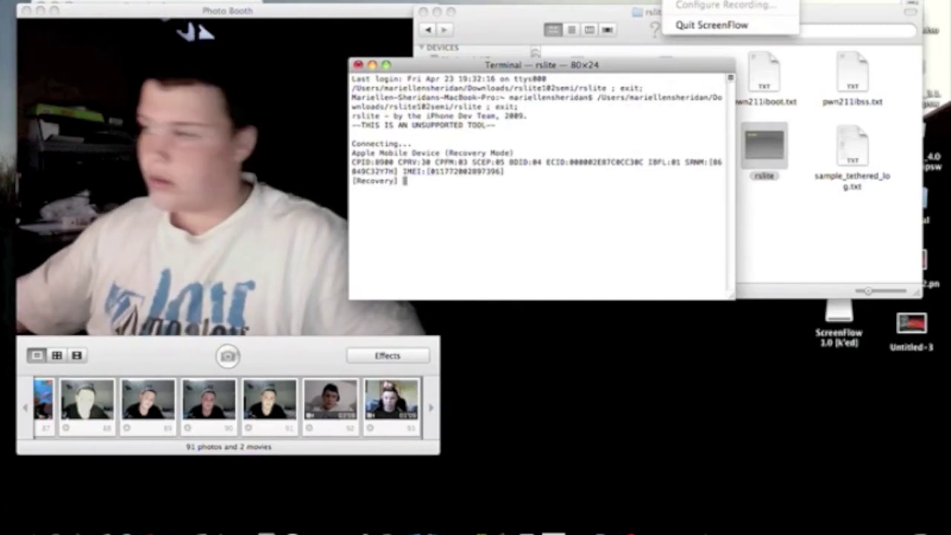
key("Escape")
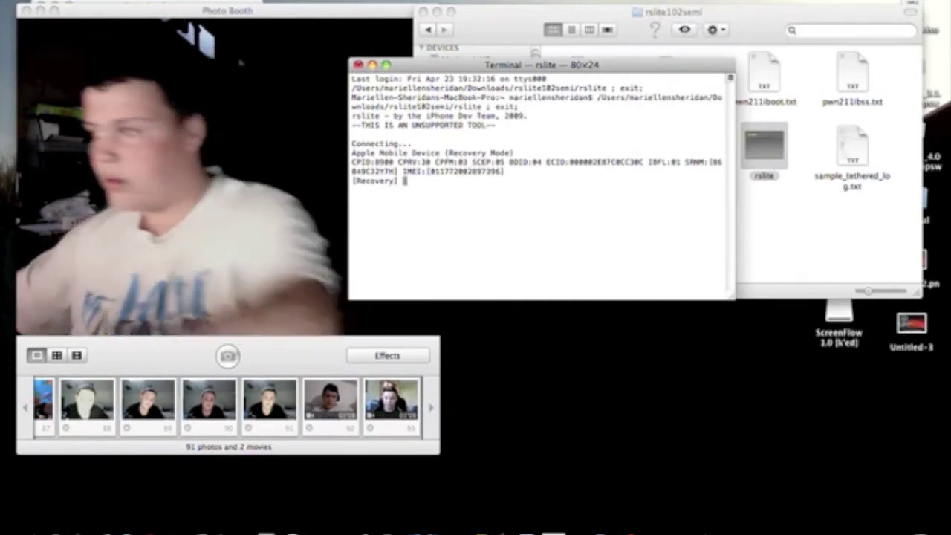
type("setenv auto-boot")
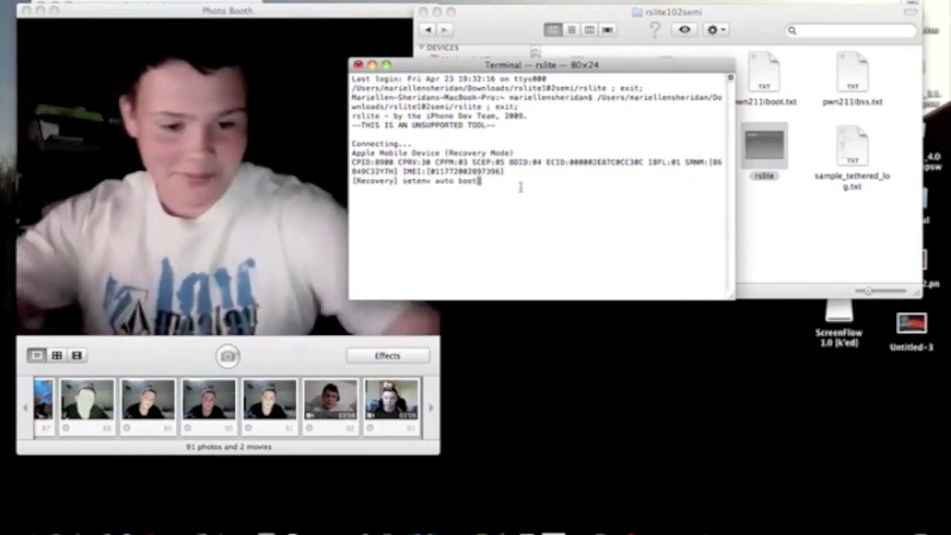
key("BackSpace")
key("BackSpace")
key("BackSpace")
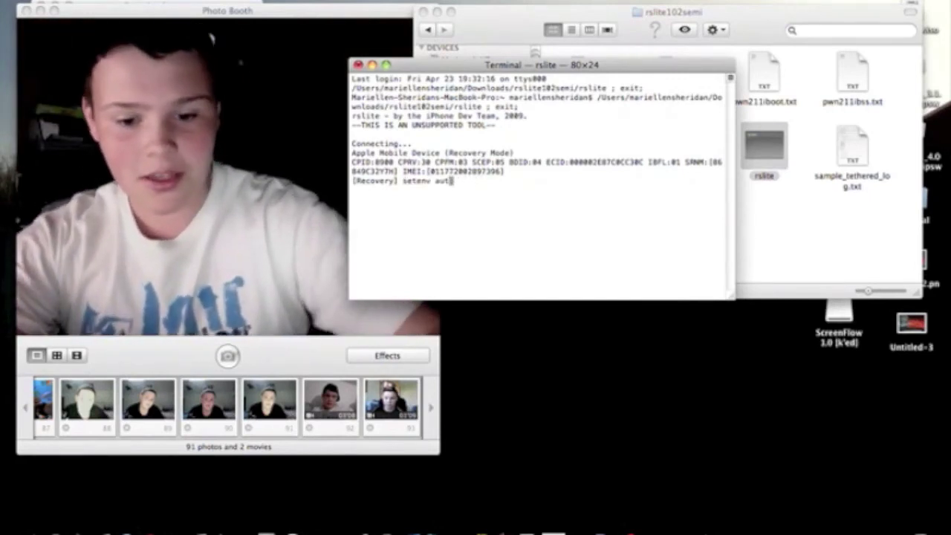
type("o-boo")
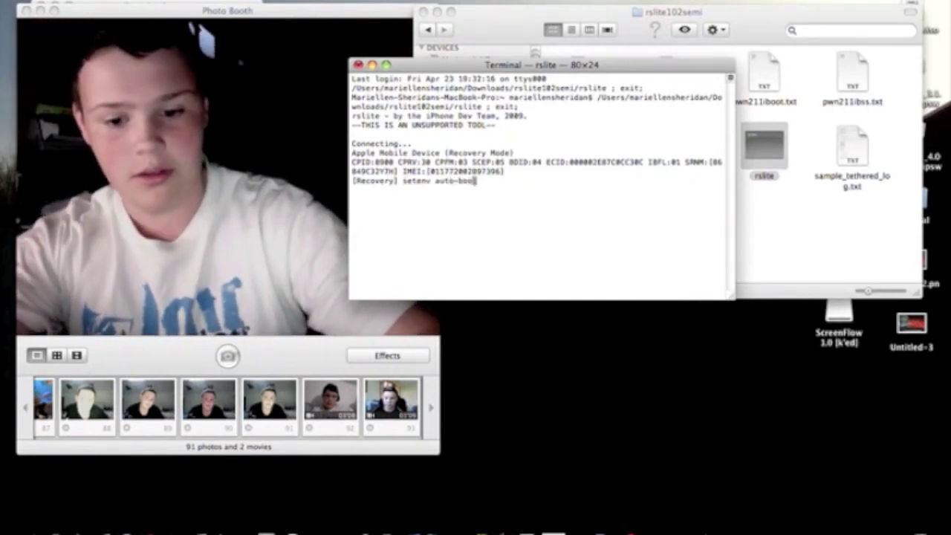
type("t")
key("Return")
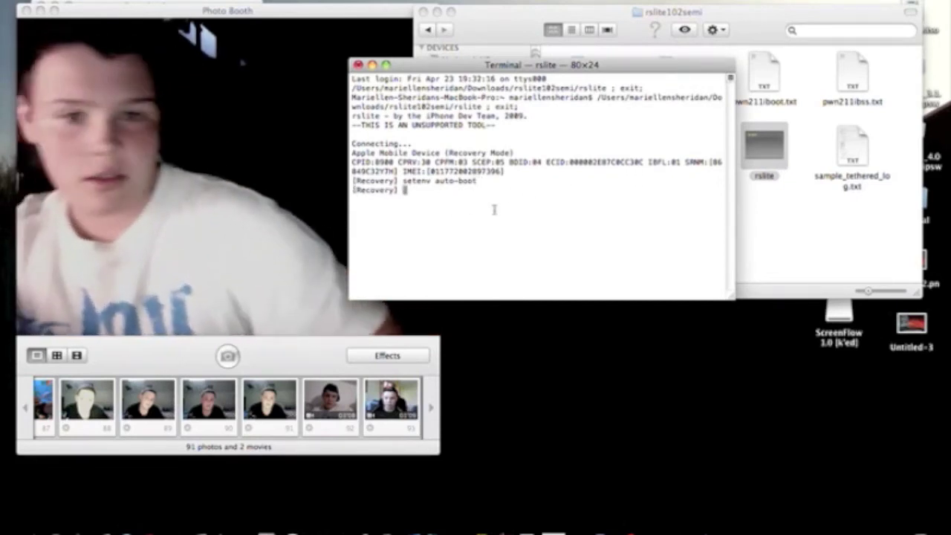
Dismiss the clock menu and request closing the rslite Terminal window
left_click(754, 0)
mouse_move(788, 0)
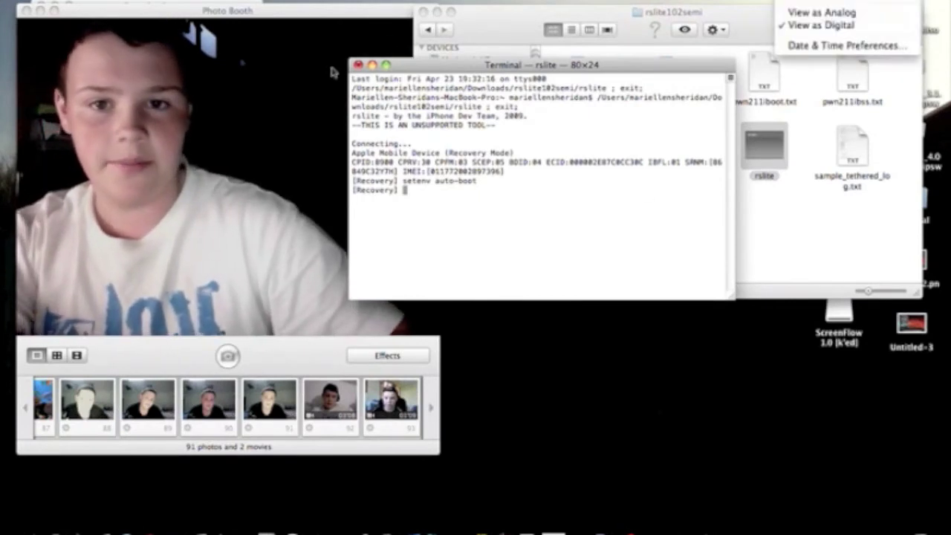
left_click(358, 66)
left_click(358, 65)
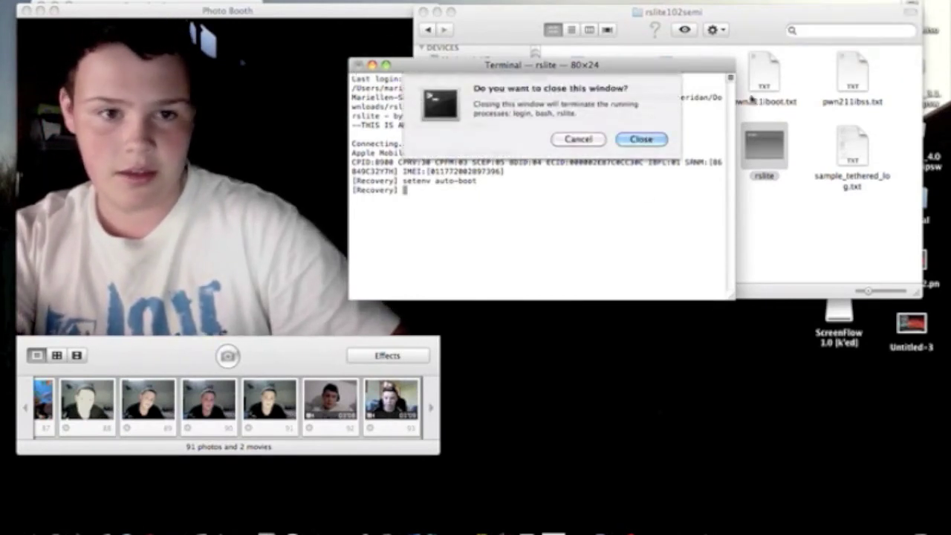
Relaunch rslite, save the auto-boot environment and reboot the iPhone into firmware 3.1.2
left_click(643, 139)
double_click(761, 164)
left_click(442, 192)
type("saveen")
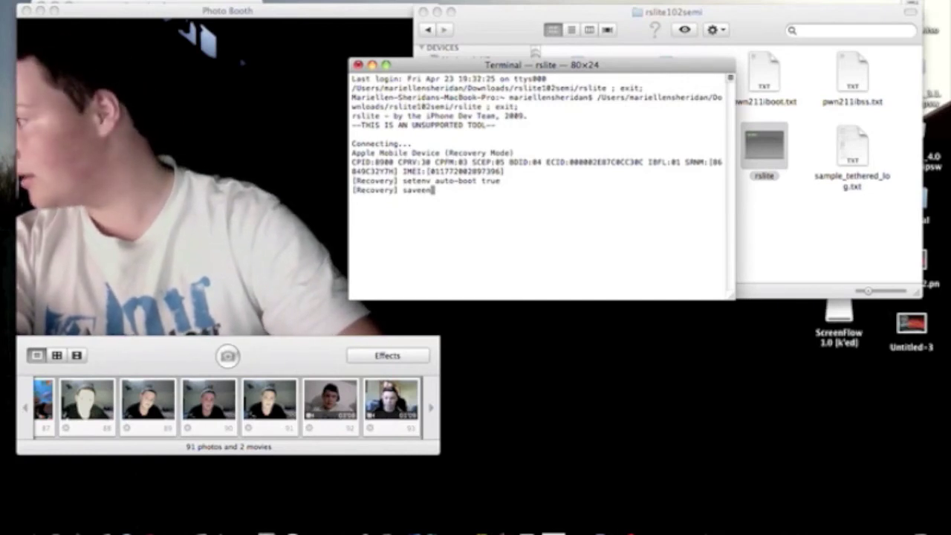
type("v")
key("Return")
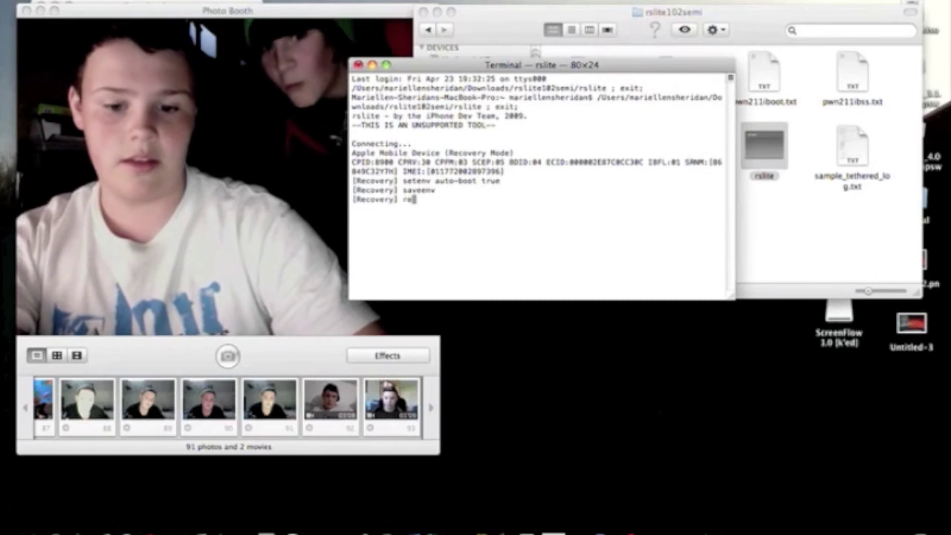
type("reboot")
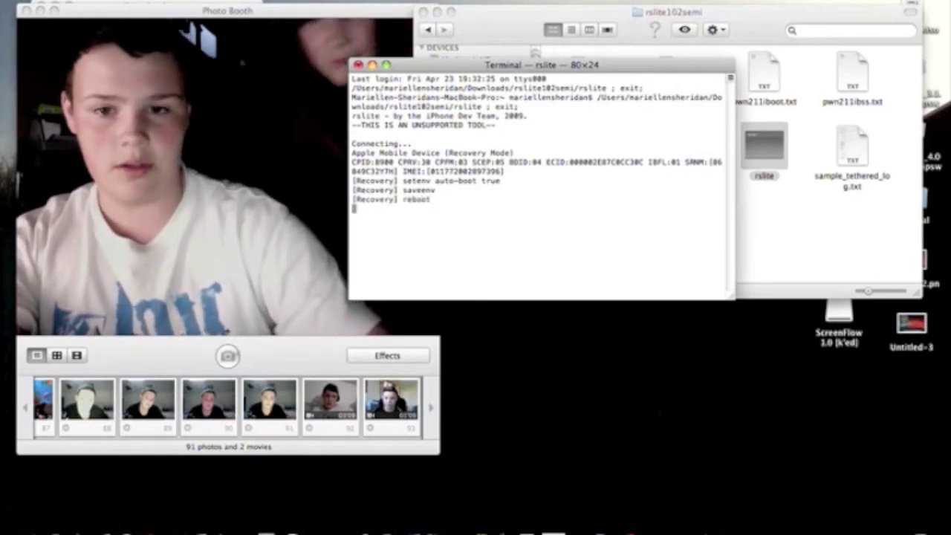
key("Return")
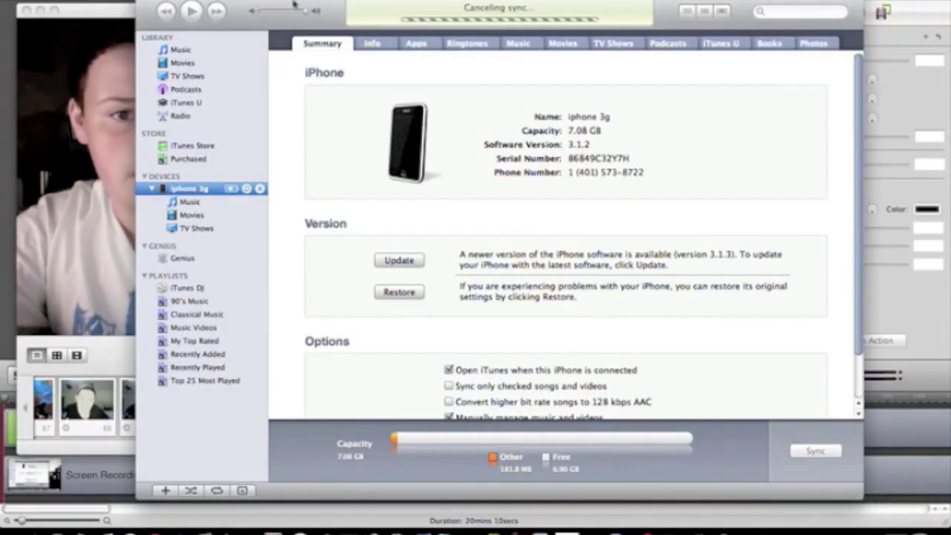
Choose Don't Send on the iTunes diagnostics prompt, leaving the iPhone Summary at version 3.1.2
key("super+Tab")
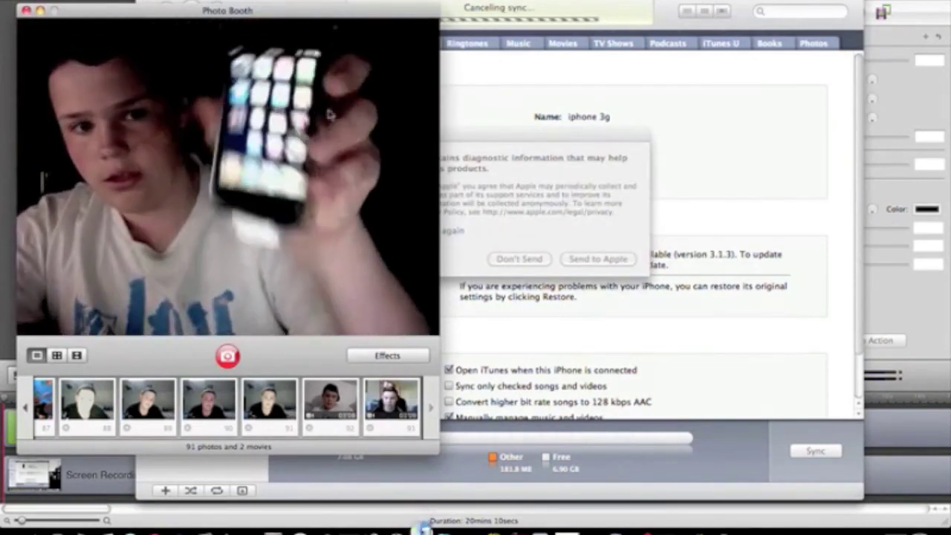
left_click(467, 257)
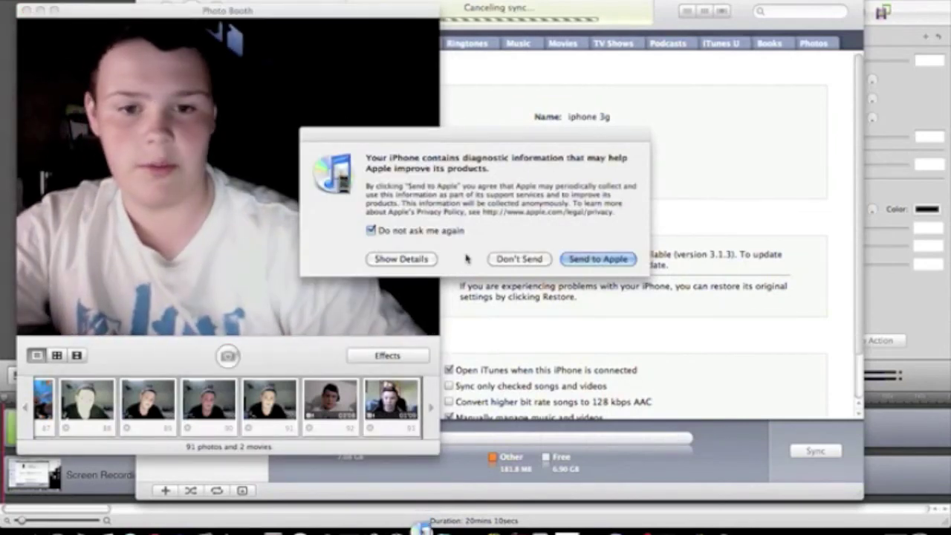
left_click(520, 258)
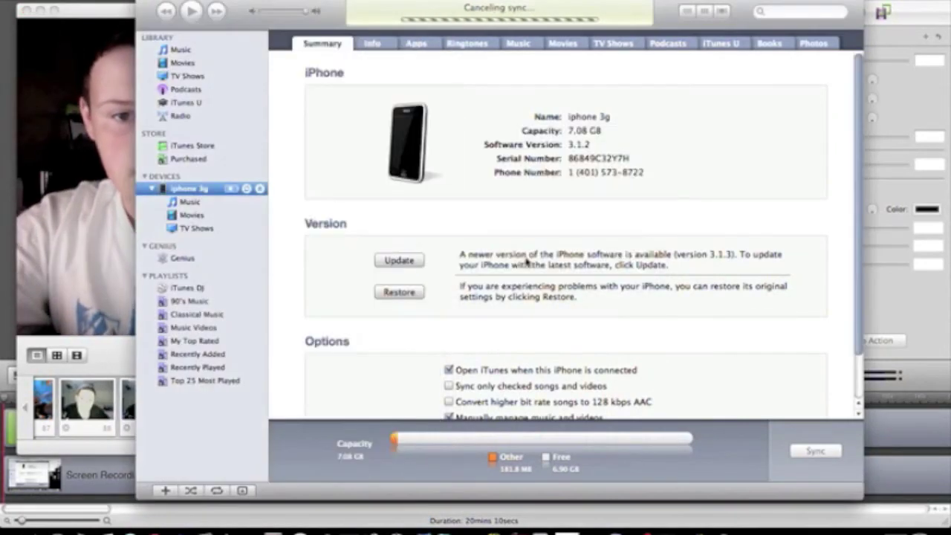
left_click(105, 27)
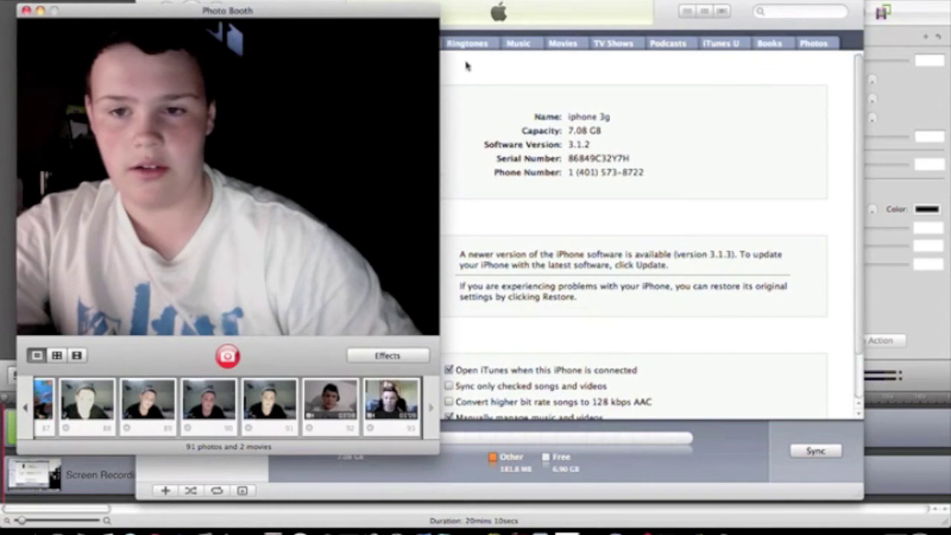